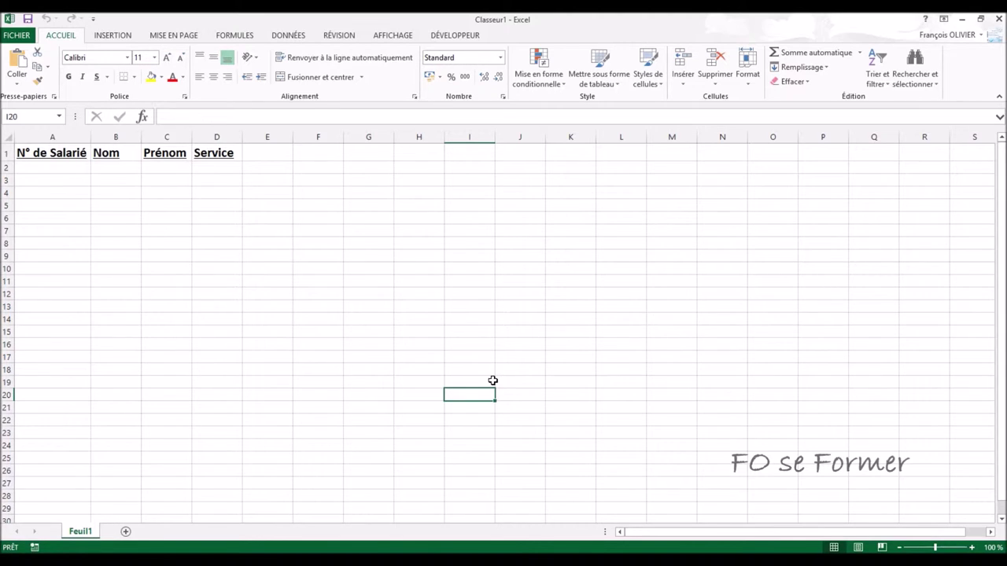
Show the DÉVELOPPEUR tab and launch the Visual Basic editor for the workbook
click(462, 36)
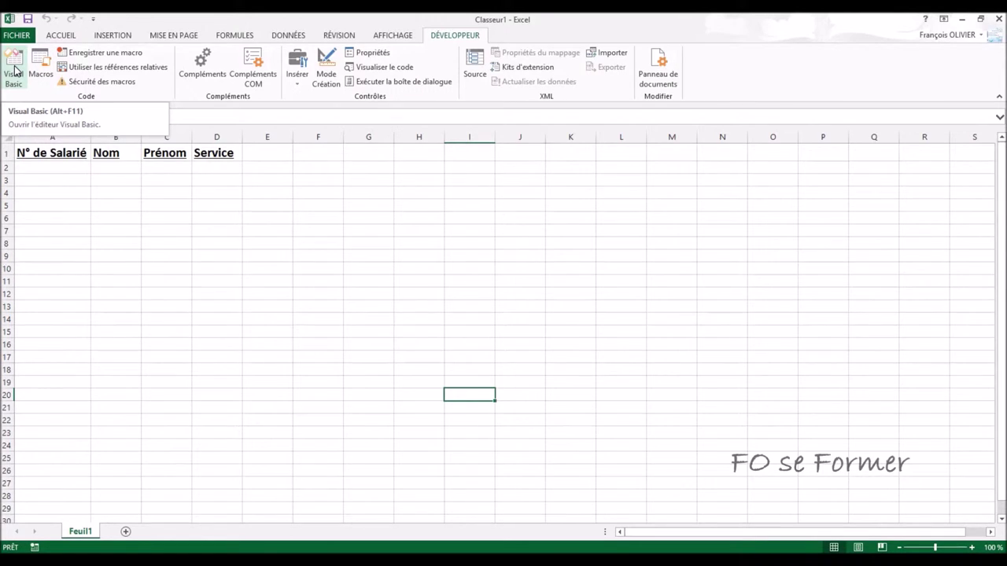
click(15, 71)
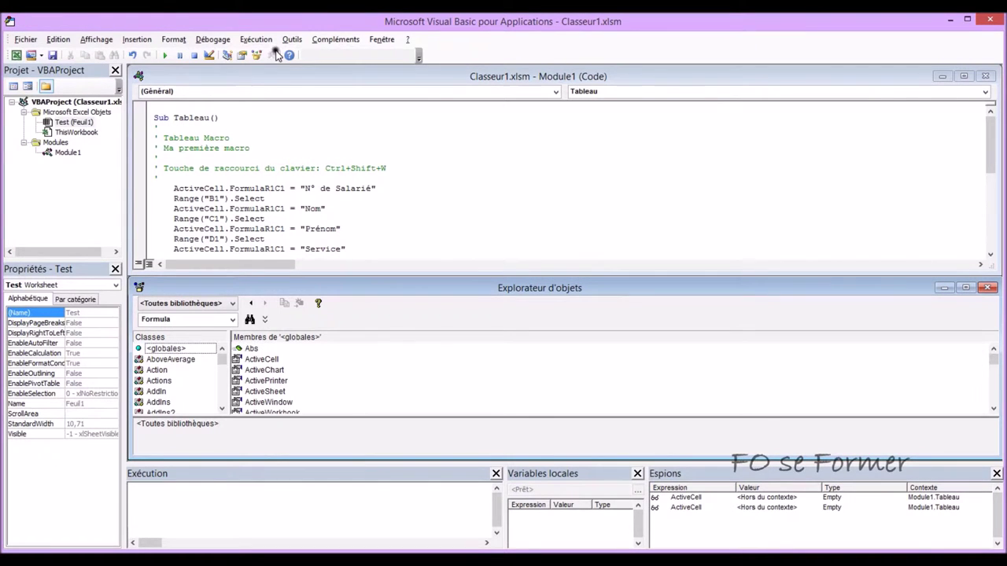
Browse the editor menus, save Classeur1.xlsm from Module1, then scroll through the Tableau macro
click(24, 38)
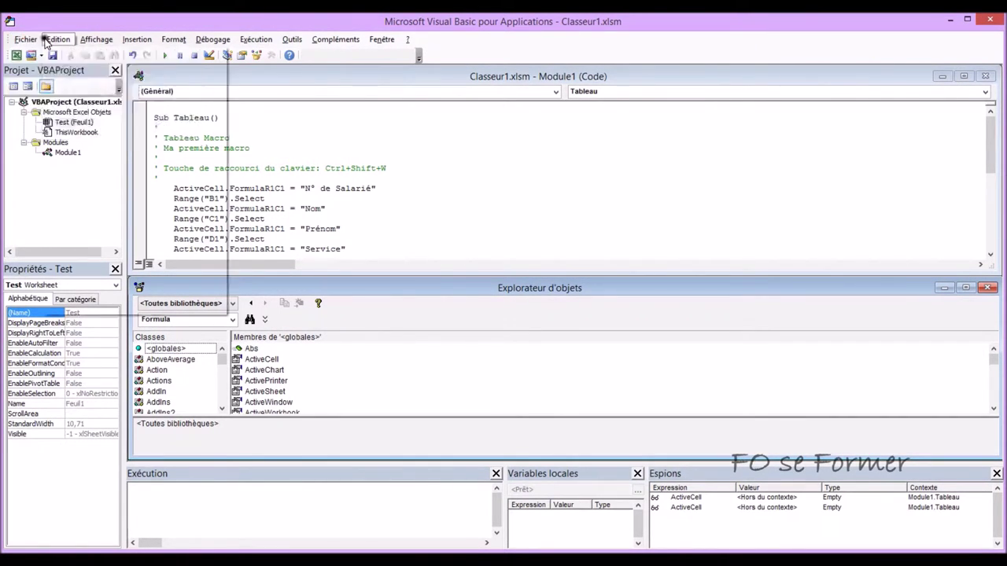
mouse_move(137, 39)
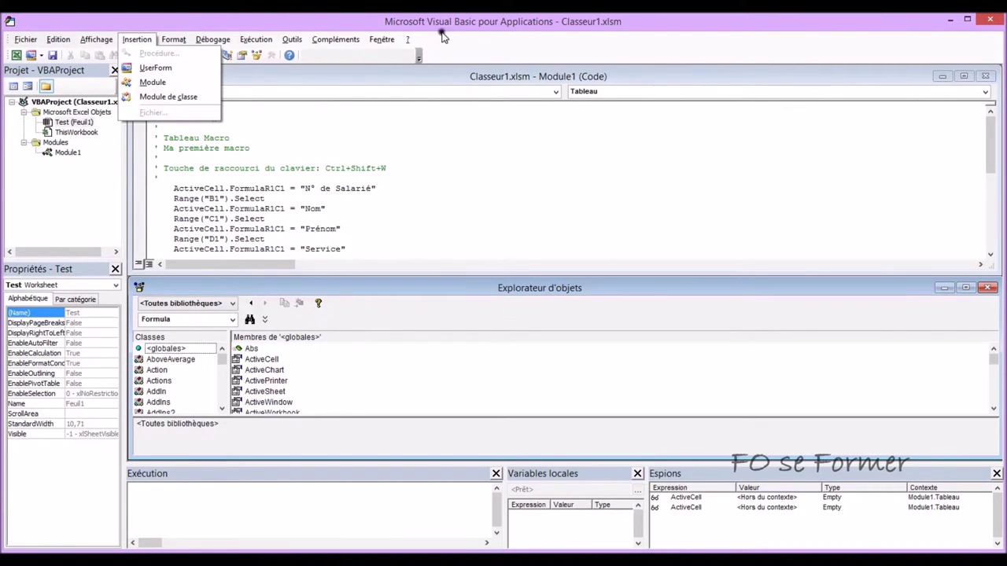
click(474, 38)
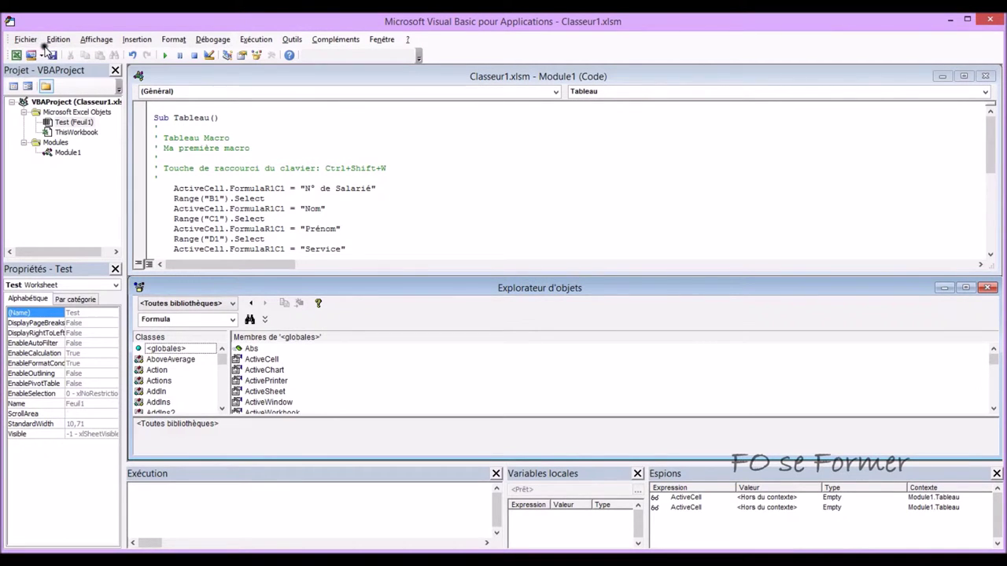
click(178, 117)
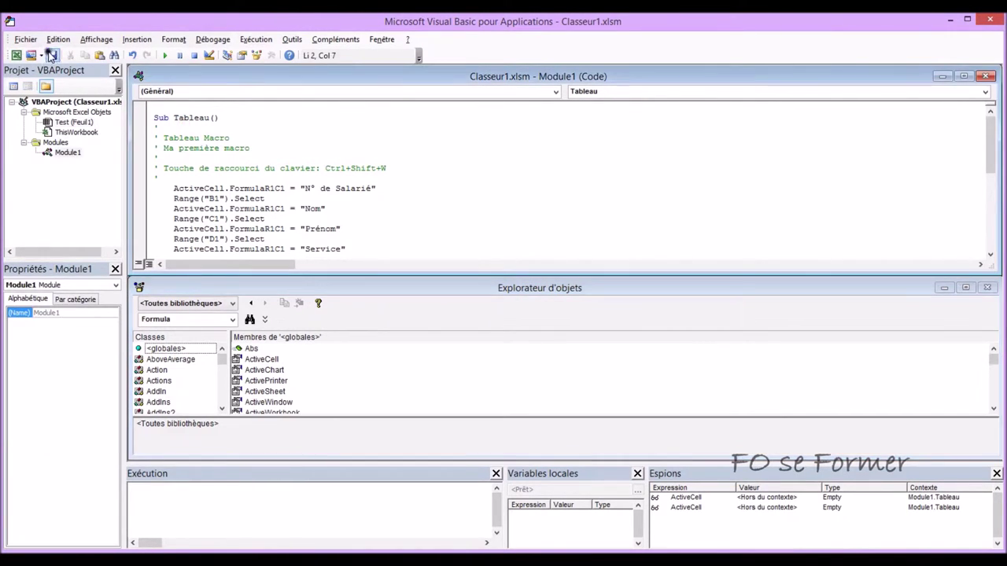
click(53, 56)
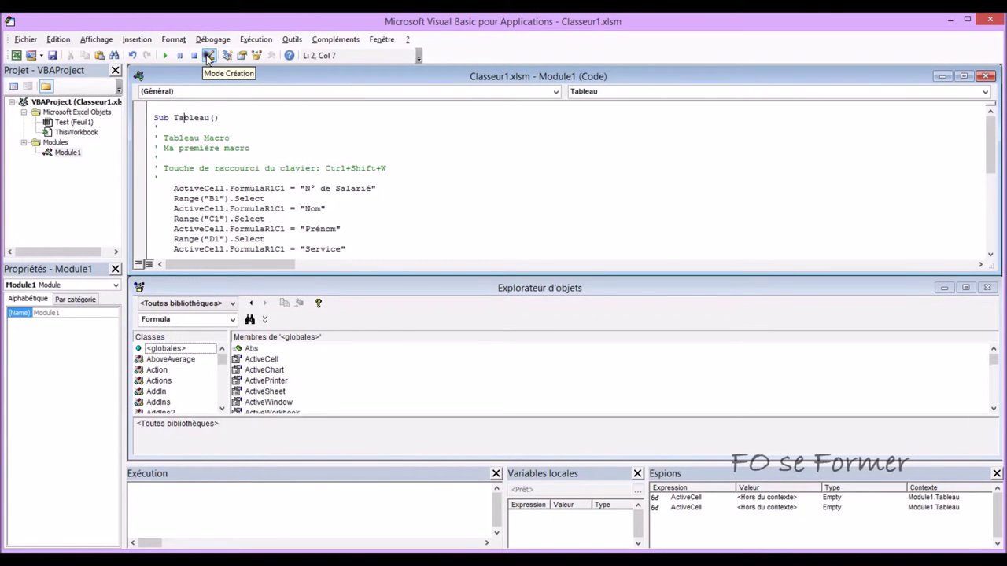
click(344, 128)
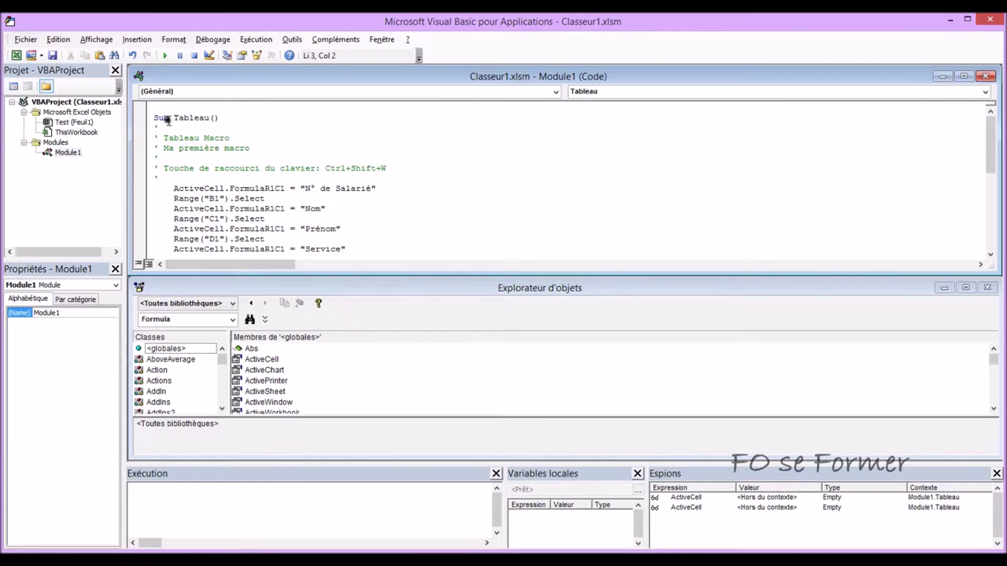
scroll(167, 121, down, 3)
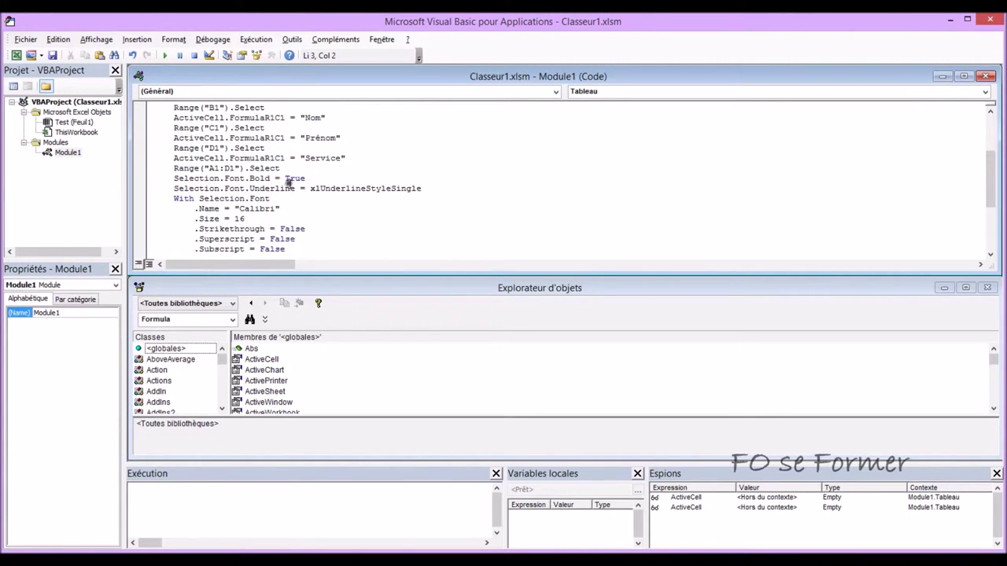
scroll(296, 238, down, 2)
scroll(295, 238, down, 1)
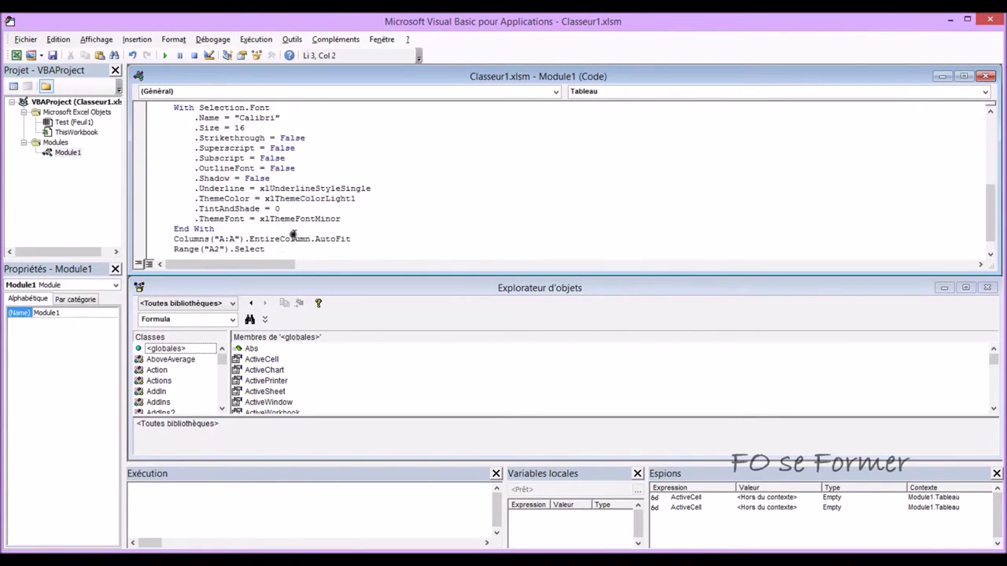
scroll(290, 234, down, 1)
scroll(228, 235, up, 3)
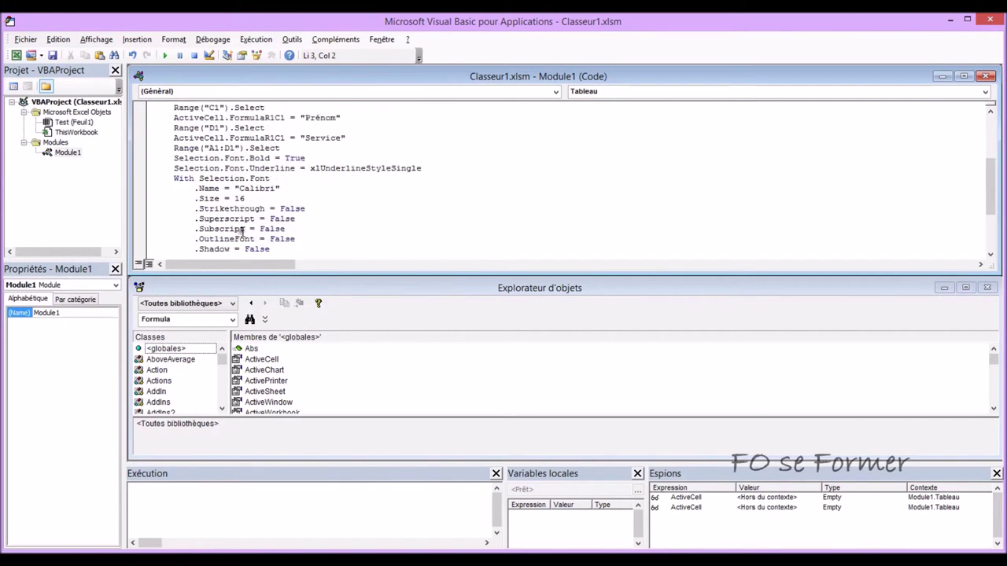
scroll(240, 231, up, 5)
scroll(212, 206, down, 3)
scroll(213, 208, up, 3)
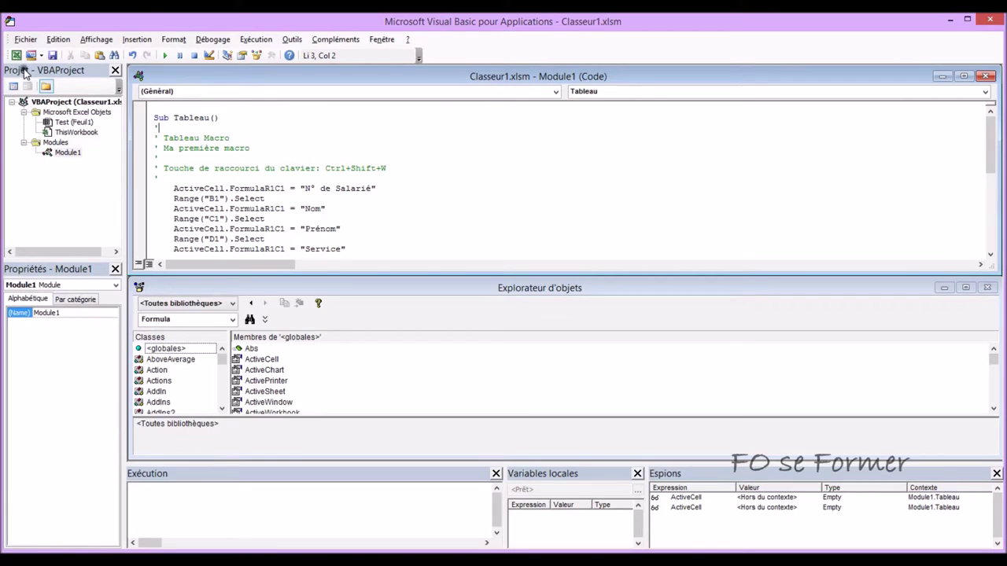
click(79, 123)
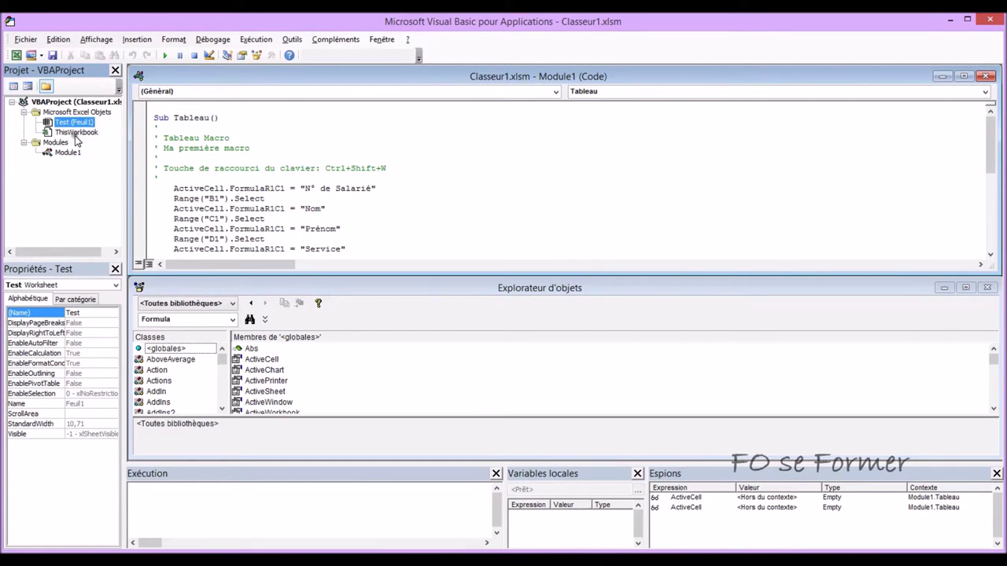
Show Module1's properties, then the Test (Feuil1) sheet's, and select the ActiveCell watch
click(69, 152)
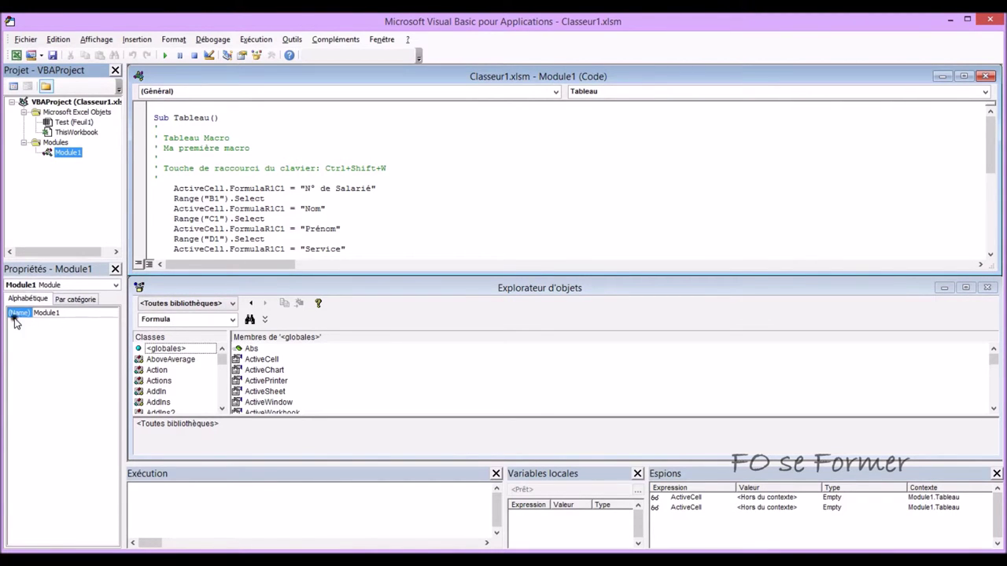
click(70, 123)
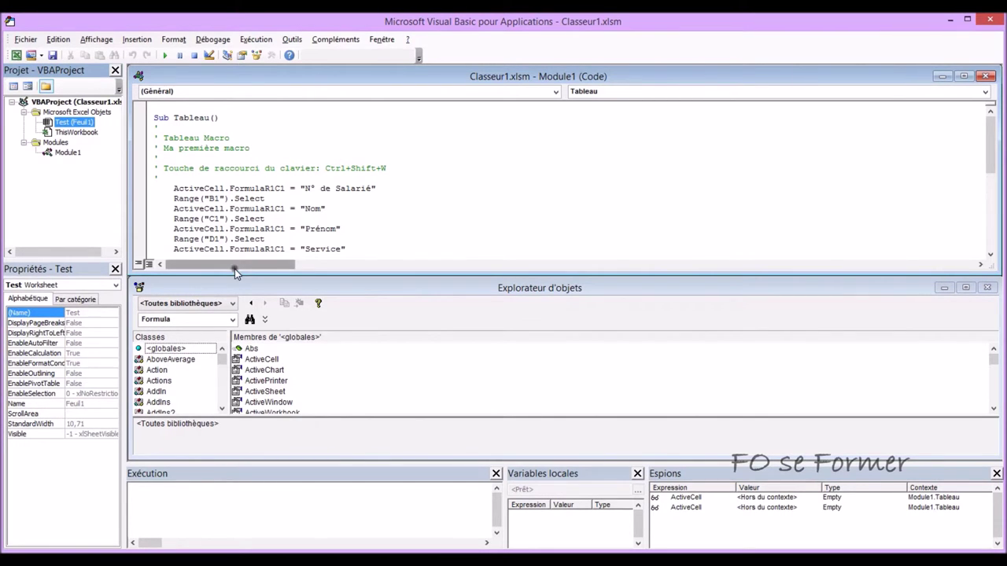
click(275, 359)
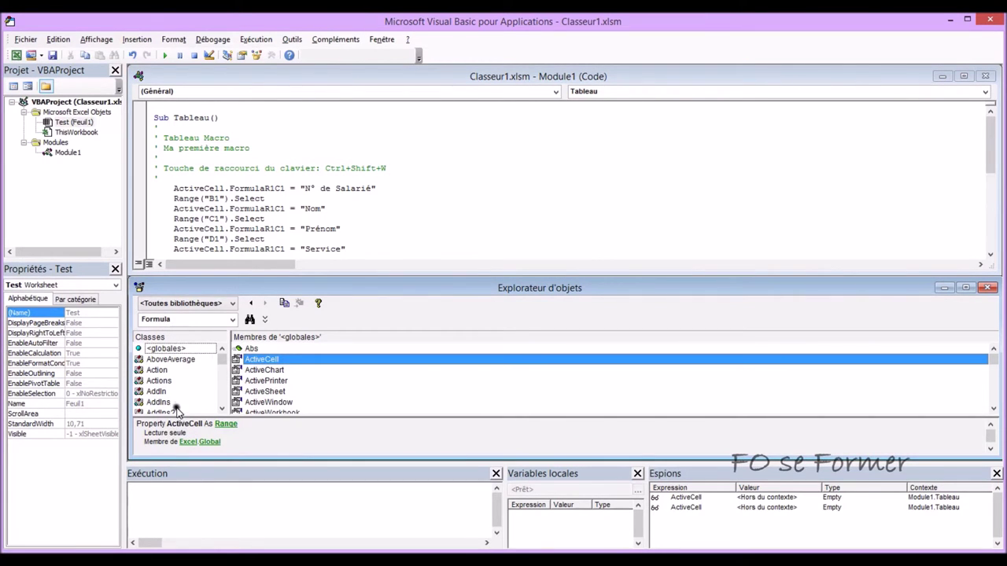
Switch the Object Browser through the Excel, Office and VBA libraries, then select the Abs function
click(233, 303)
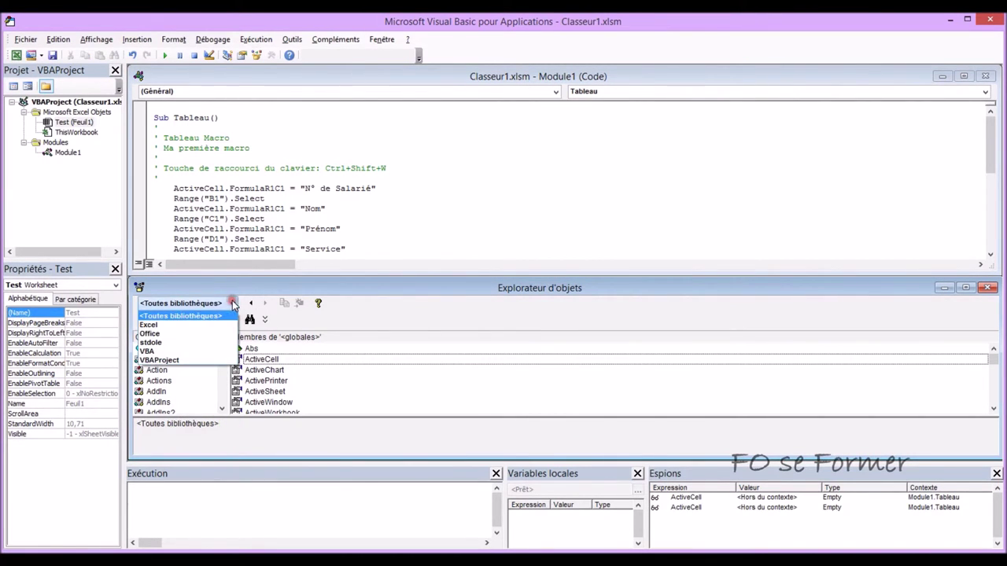
click(179, 325)
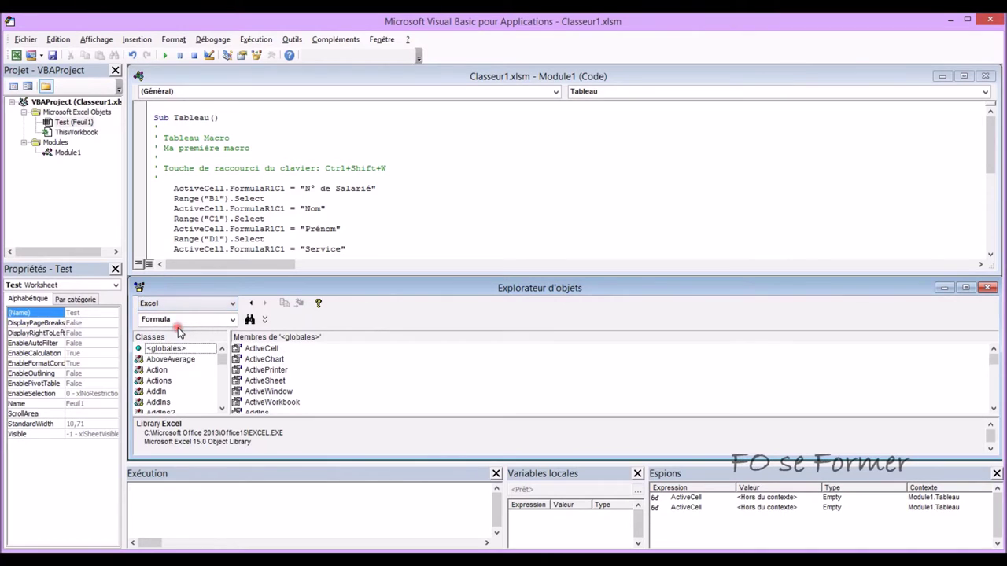
click(232, 304)
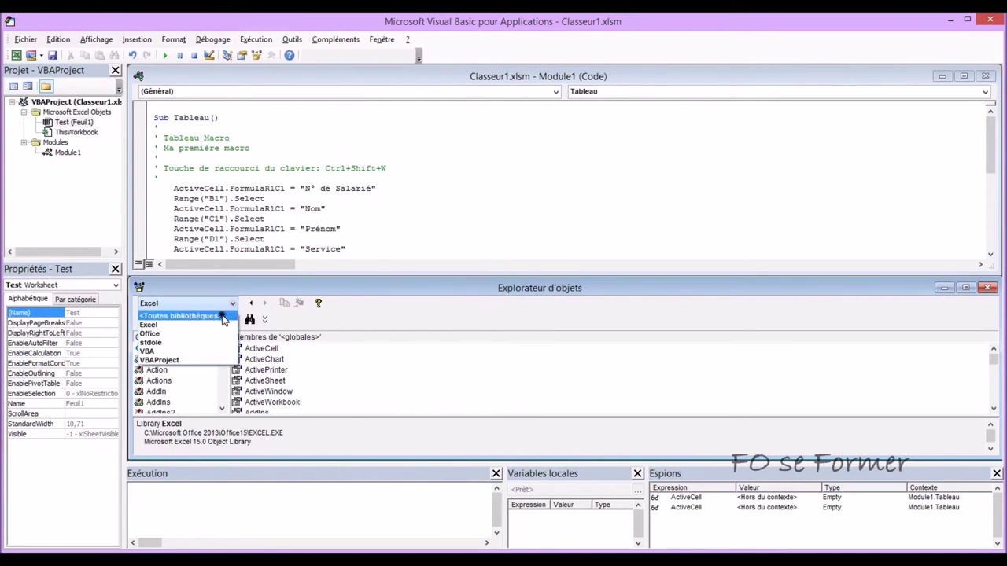
click(209, 332)
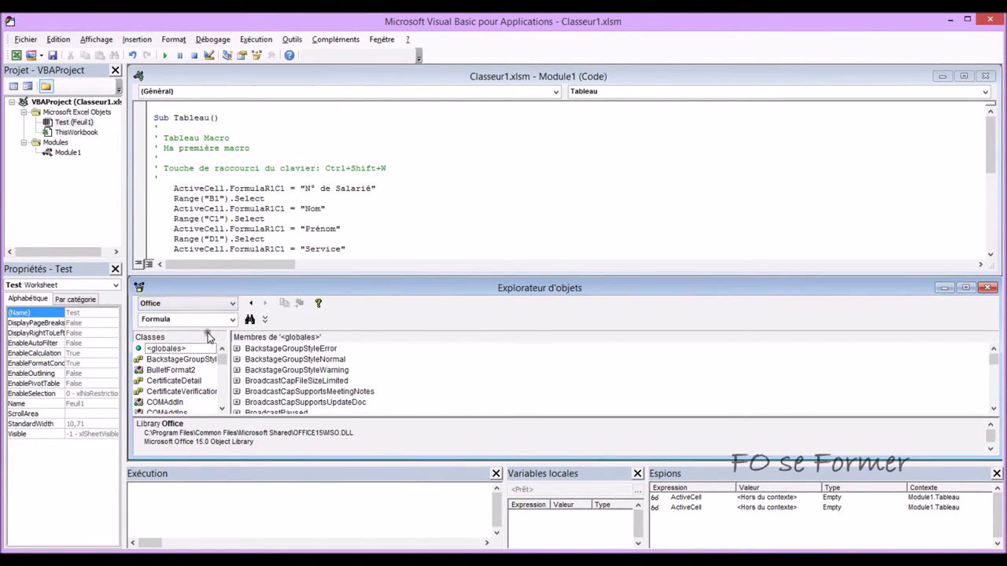
click(232, 304)
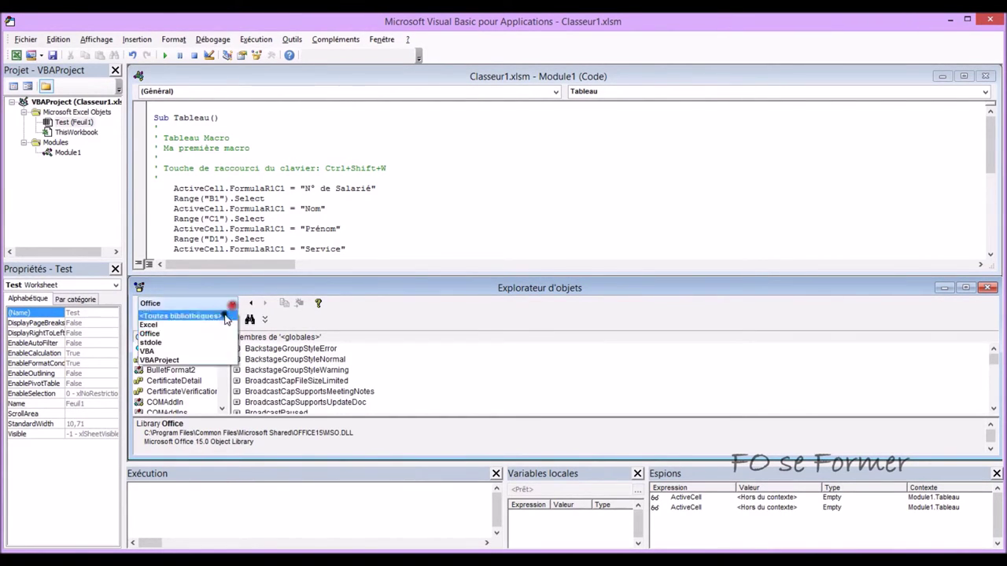
click(200, 352)
click(250, 349)
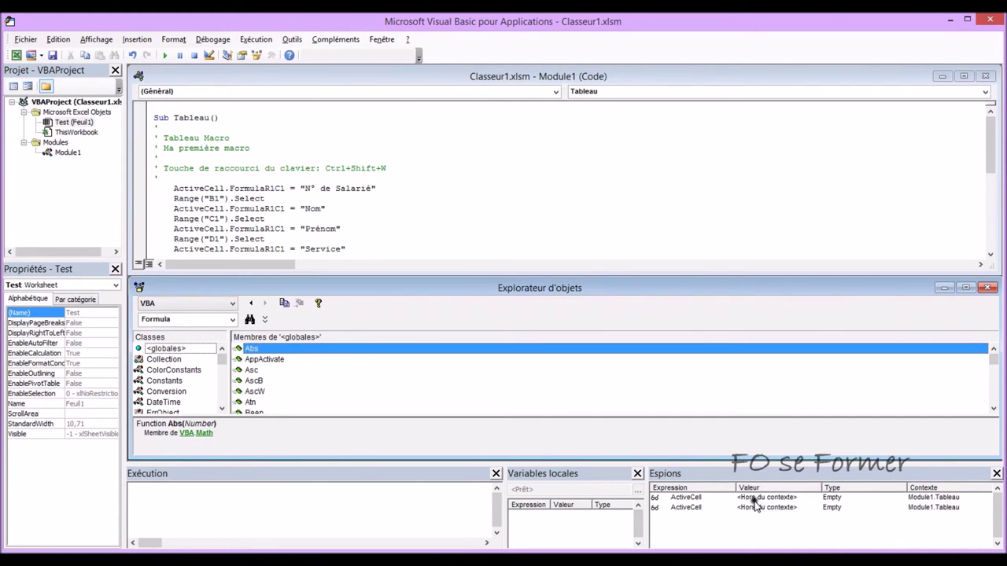
Close the Exécution, Variables locales, Espions and Object Browser panes, and maximize Module1
click(497, 475)
click(497, 475)
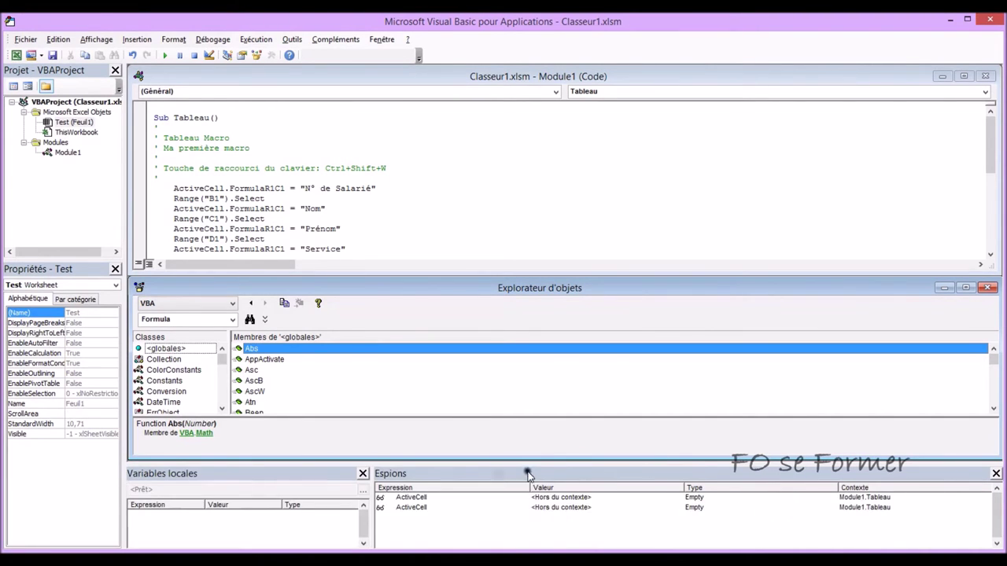
click(360, 473)
click(996, 473)
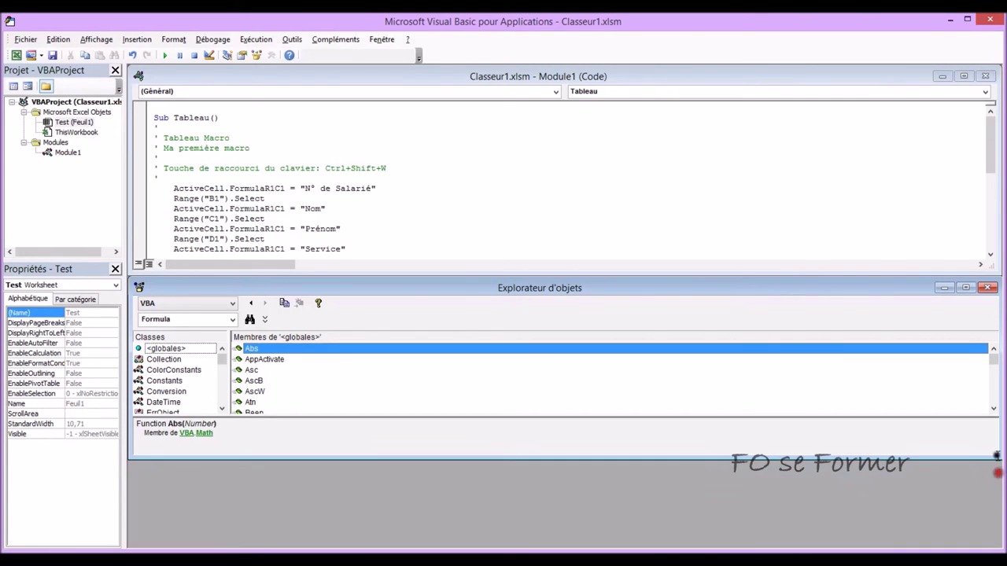
click(987, 287)
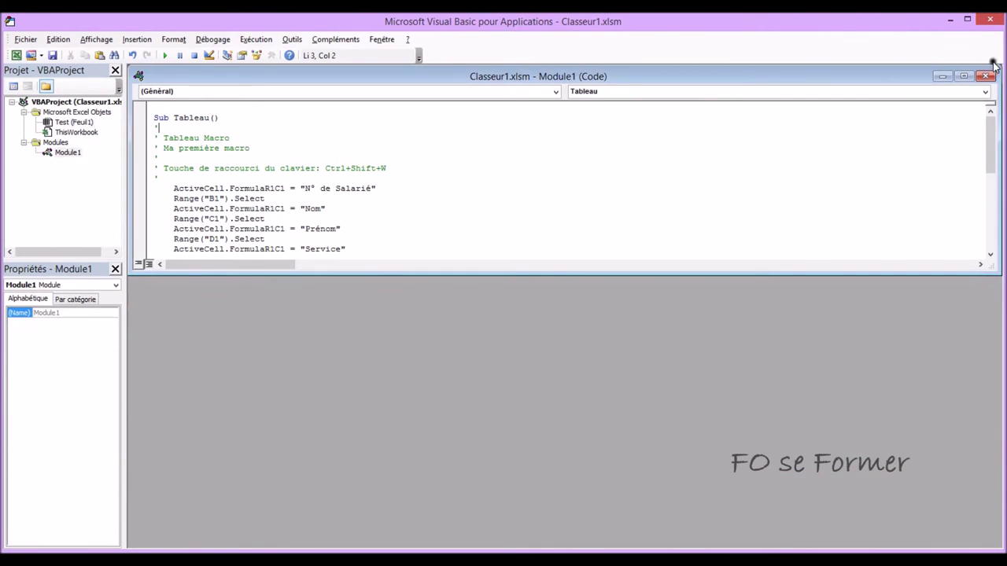
click(963, 75)
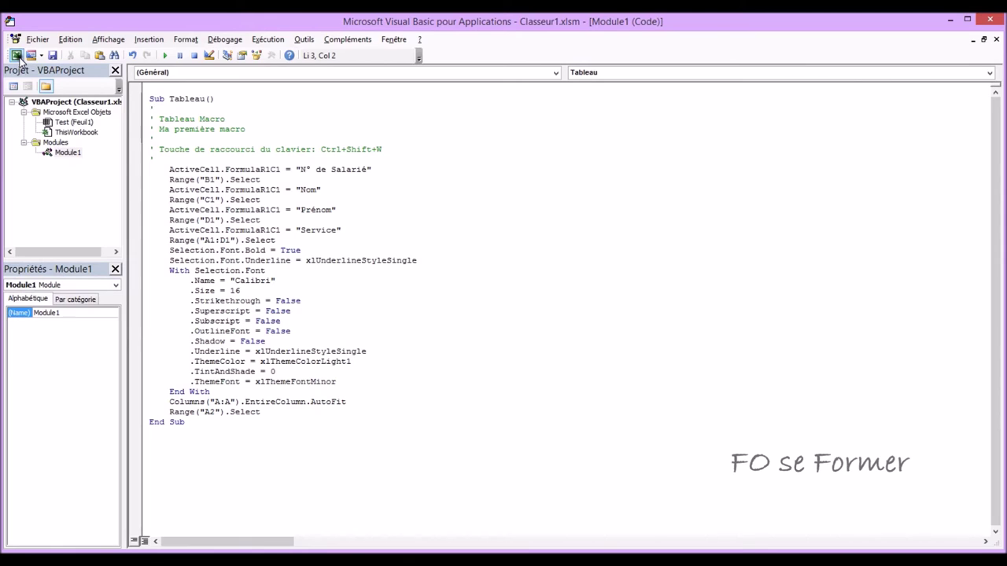
Glance at the Fichier menu, then close the VBA editor to return to Excel
click(37, 39)
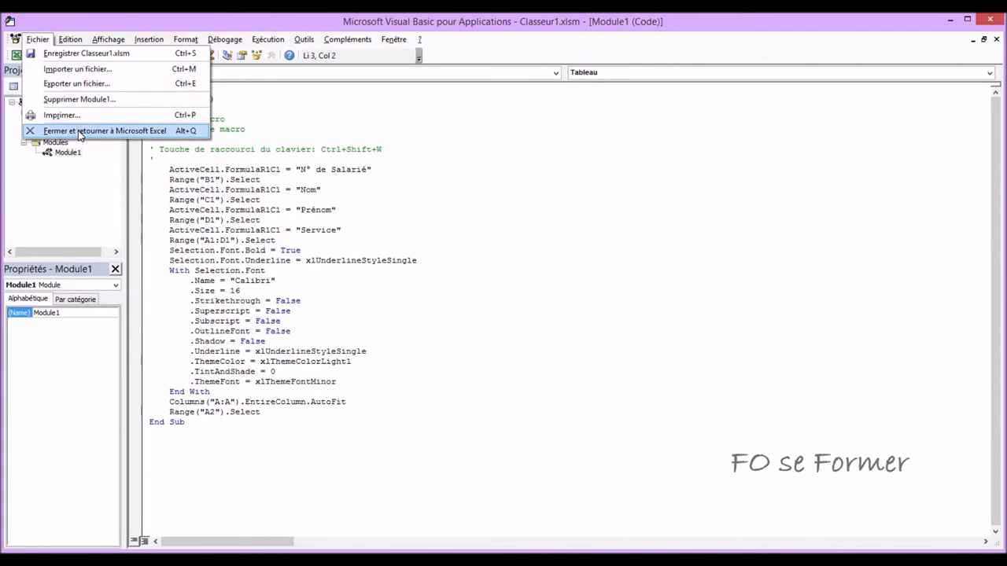
click(708, 58)
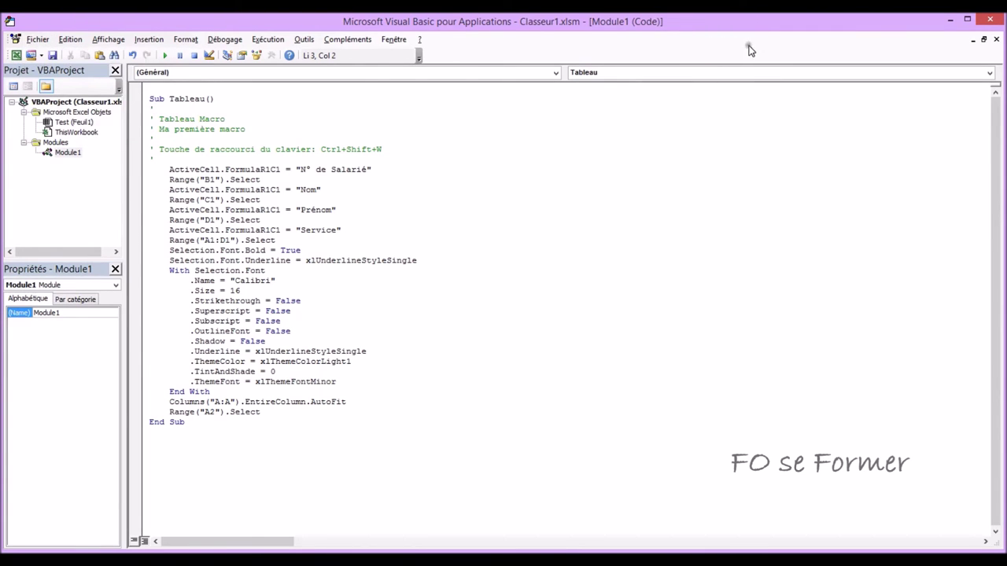
click(996, 22)
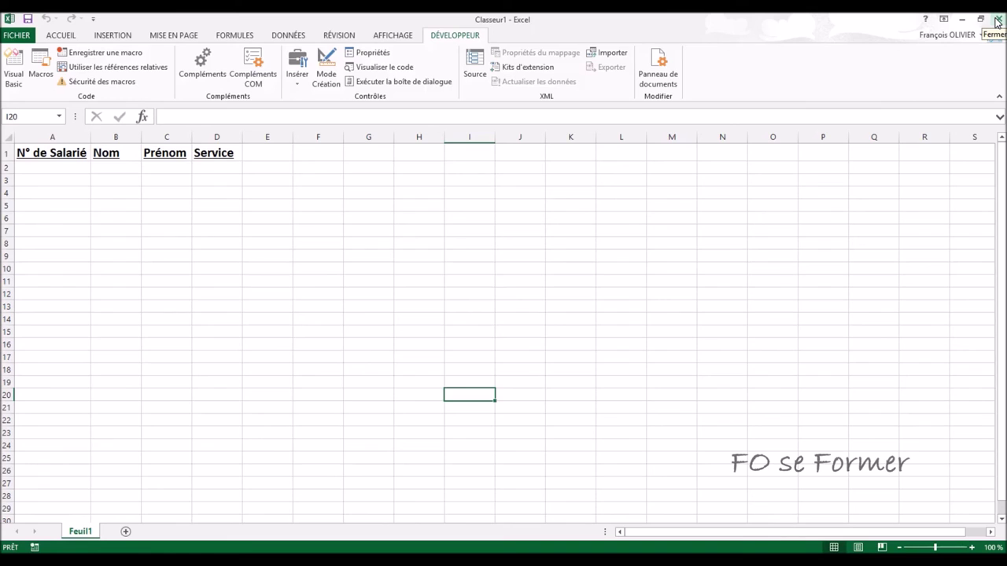